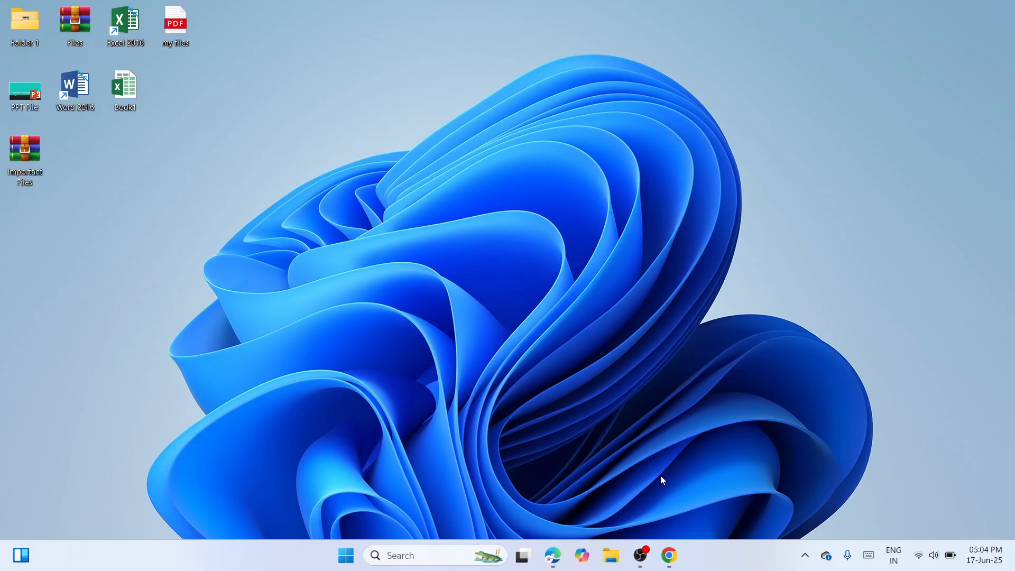
# Switch to Chrome and review the HP LaserJet P1006 Printer software and drivers page.
pyautogui.click(669, 561)
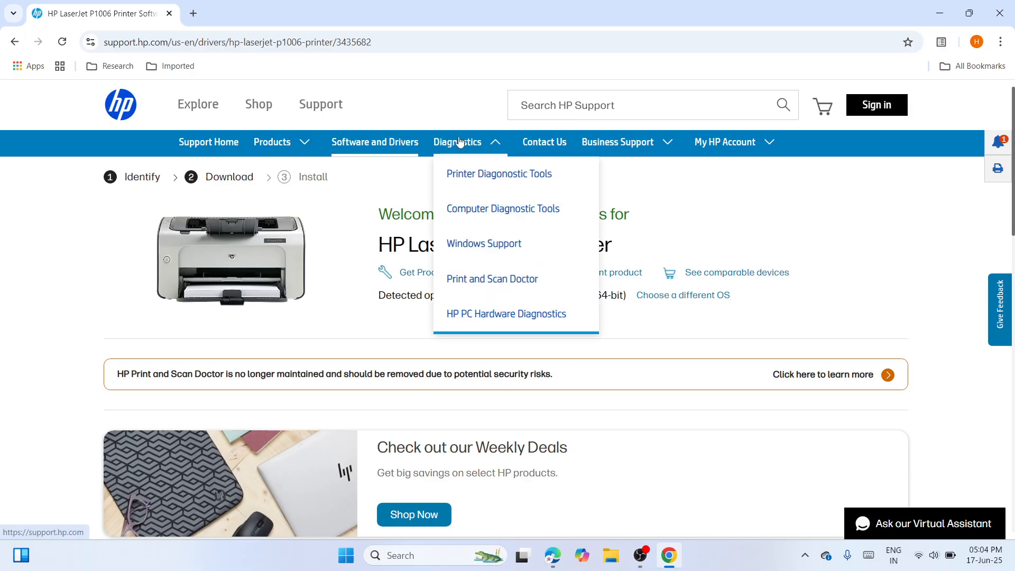
pyautogui.click(425, 35)
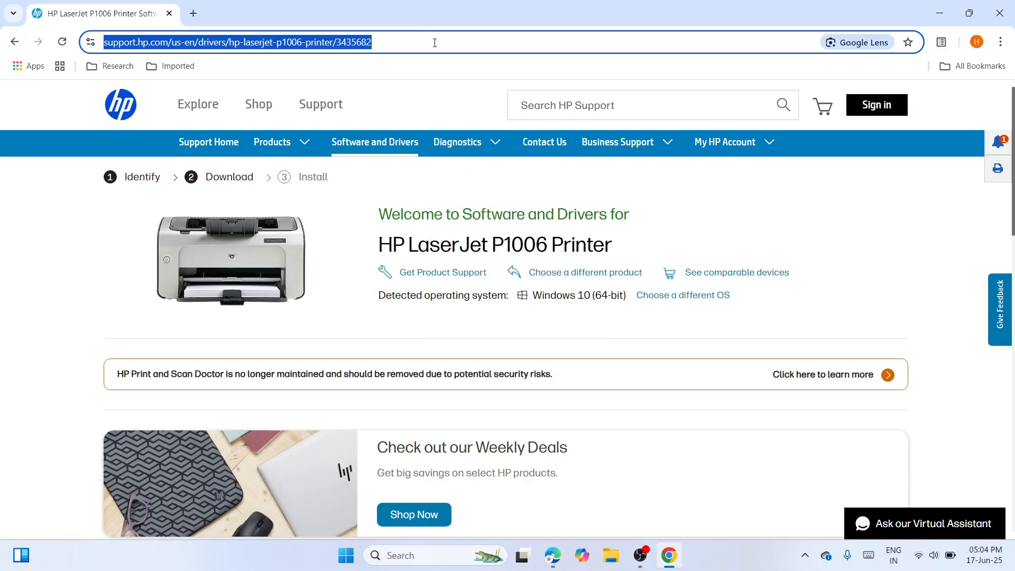
pyautogui.rightClick(434, 43)
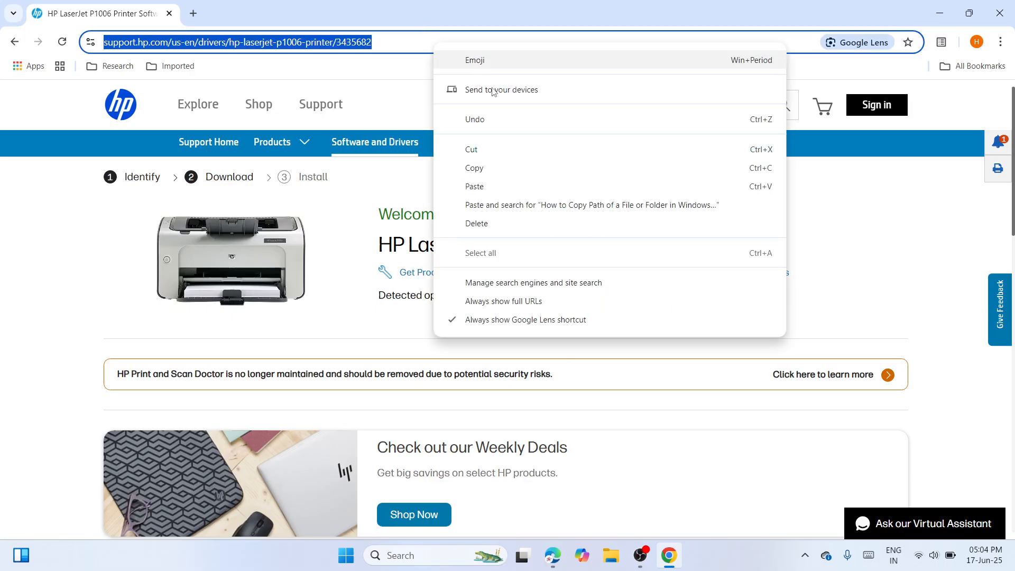
pyautogui.click(834, 224)
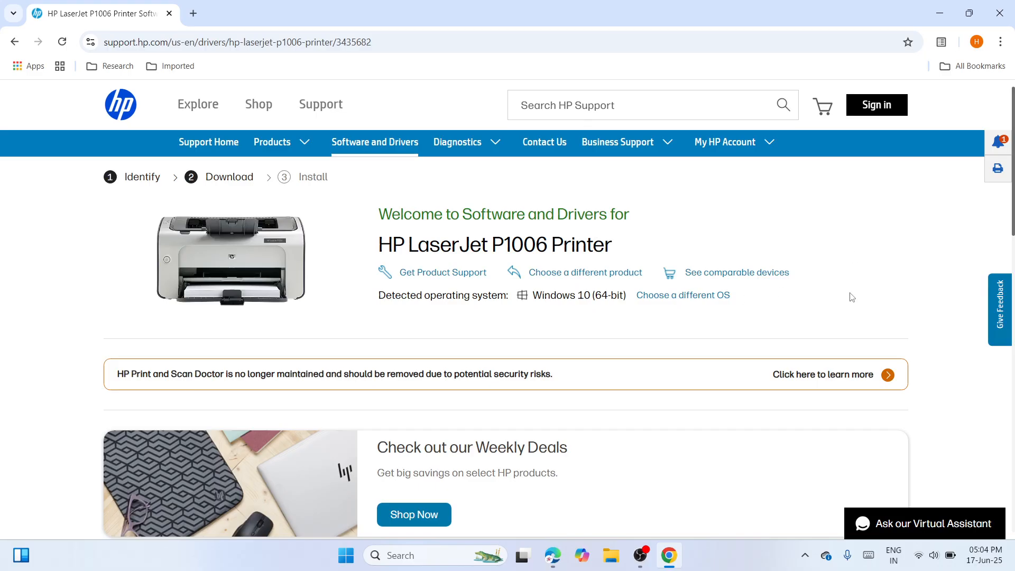
pyautogui.scroll(-1, 1013, 216)
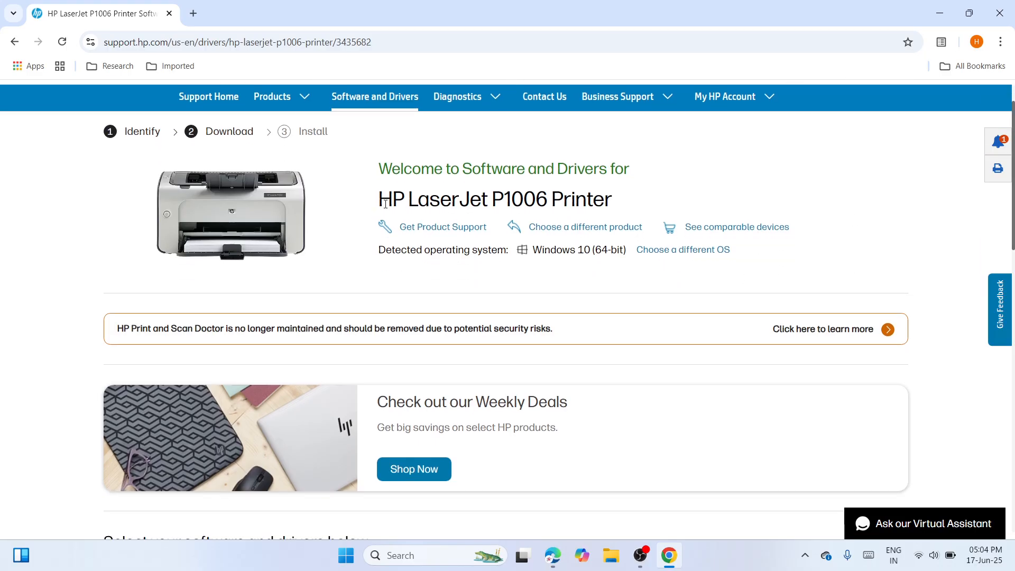
pyautogui.moveTo(378, 199); pyautogui.dragTo(646, 223)
pyautogui.click(596, 305)
# Change the preferred operating system version for the printer's driver listing to Windows 11.
pyautogui.click(706, 253)
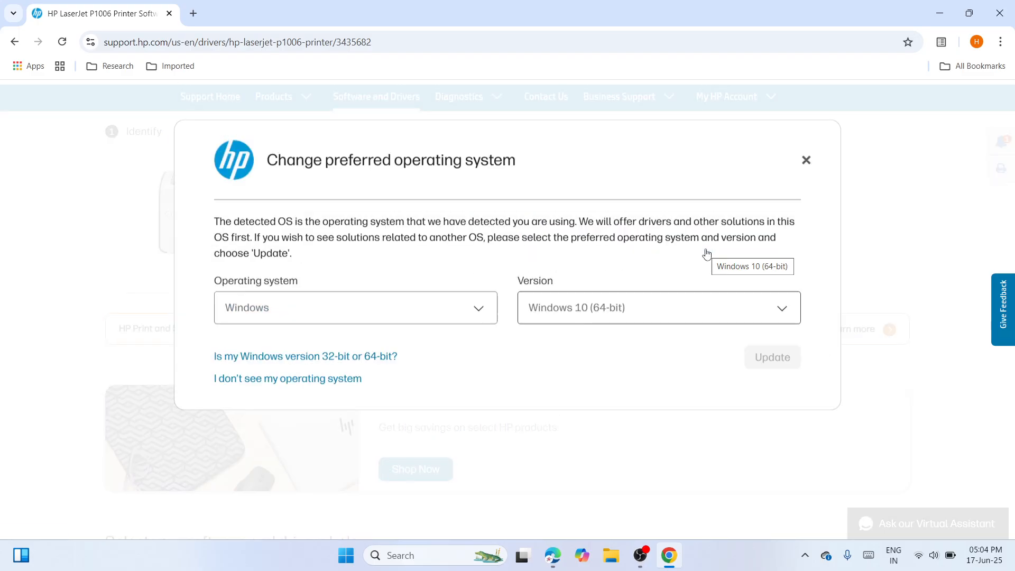
pyautogui.click(782, 310)
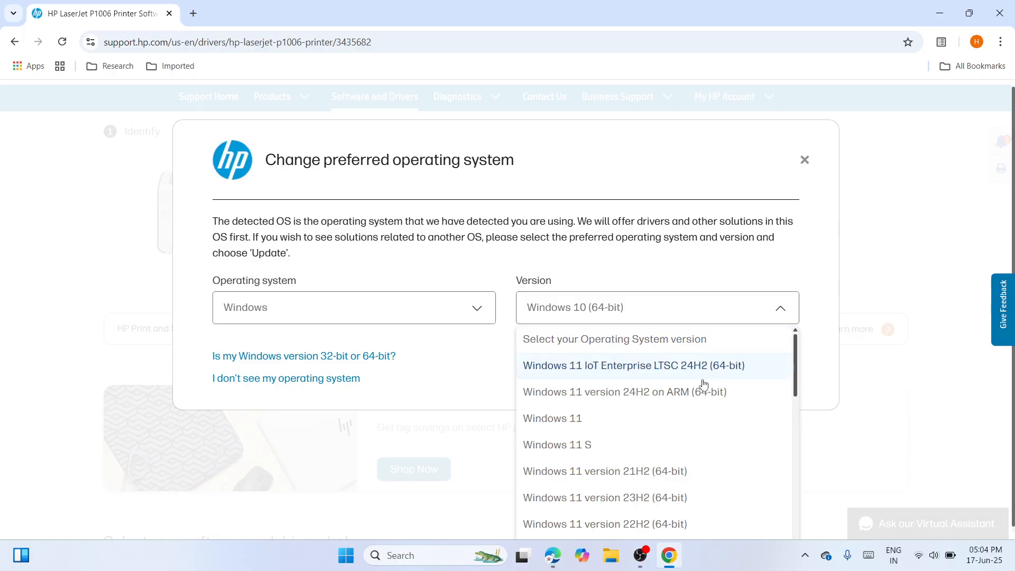
pyautogui.click(694, 418)
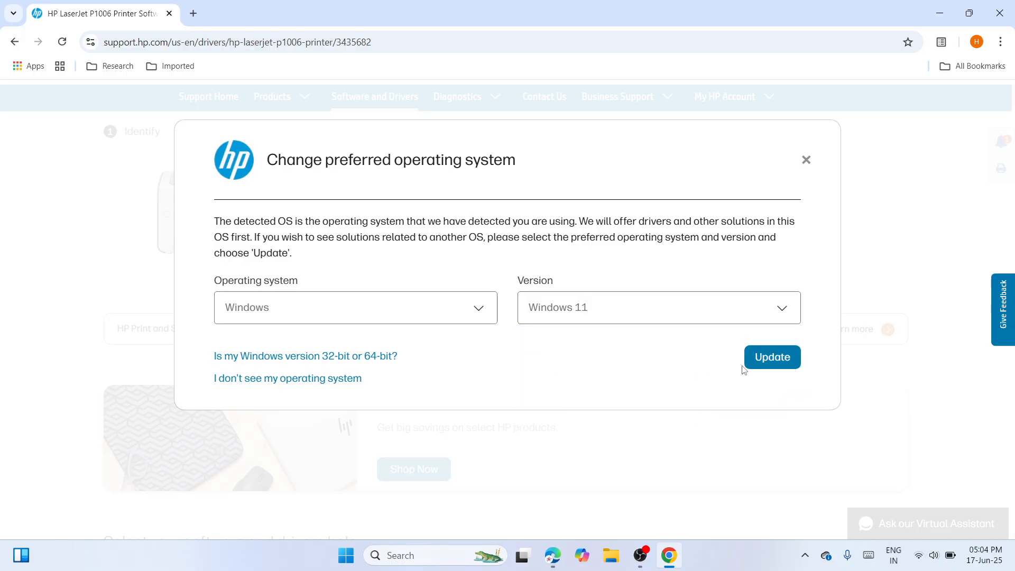
pyautogui.click(784, 356)
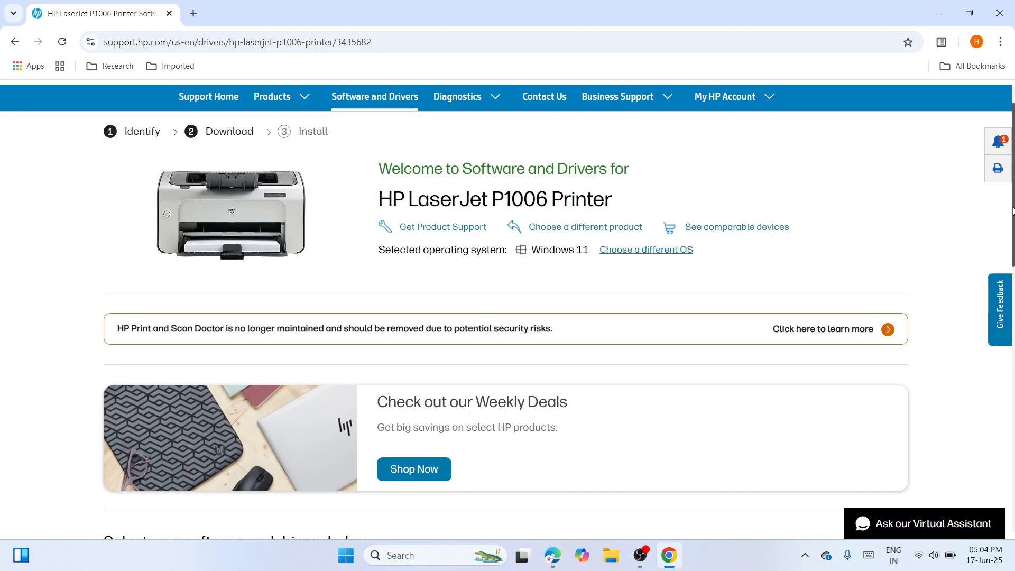
# Download the HP LaserJet P1000-P1500 Hostbased Plug and Play Basic Driver from the Basic Drivers list.
pyautogui.scroll(-7, 1012, 211)
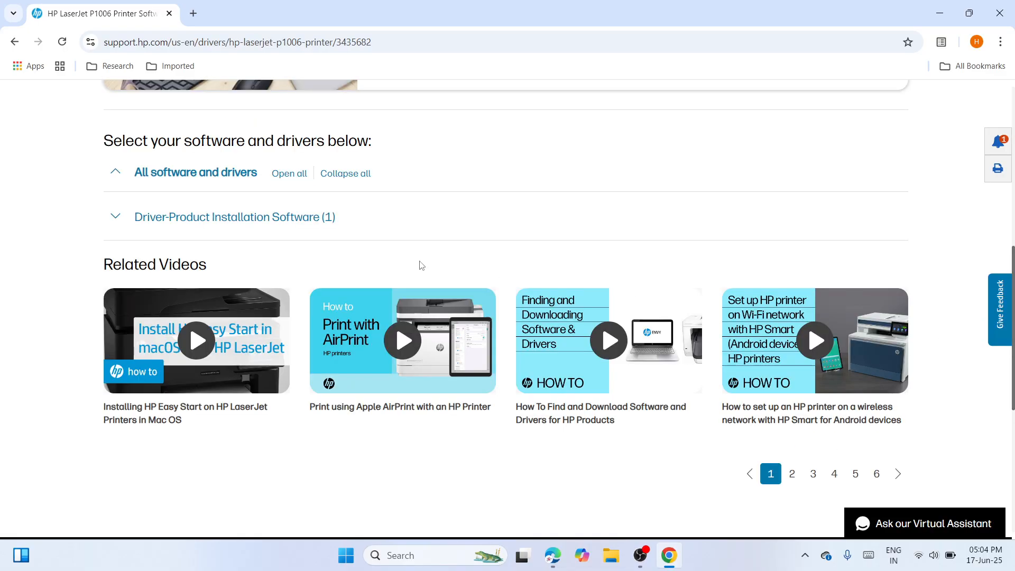
pyautogui.click(228, 217)
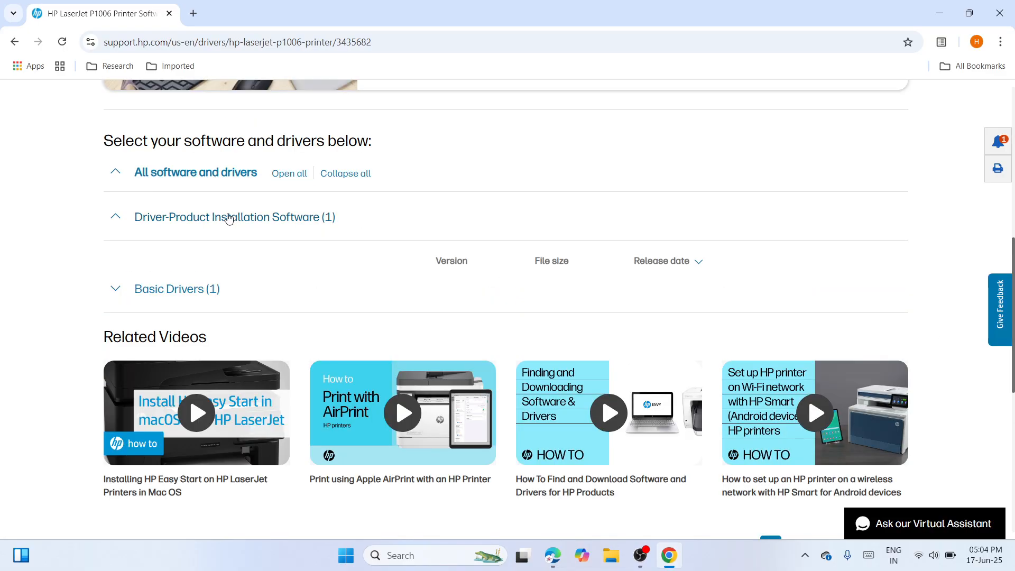
pyautogui.click(157, 290)
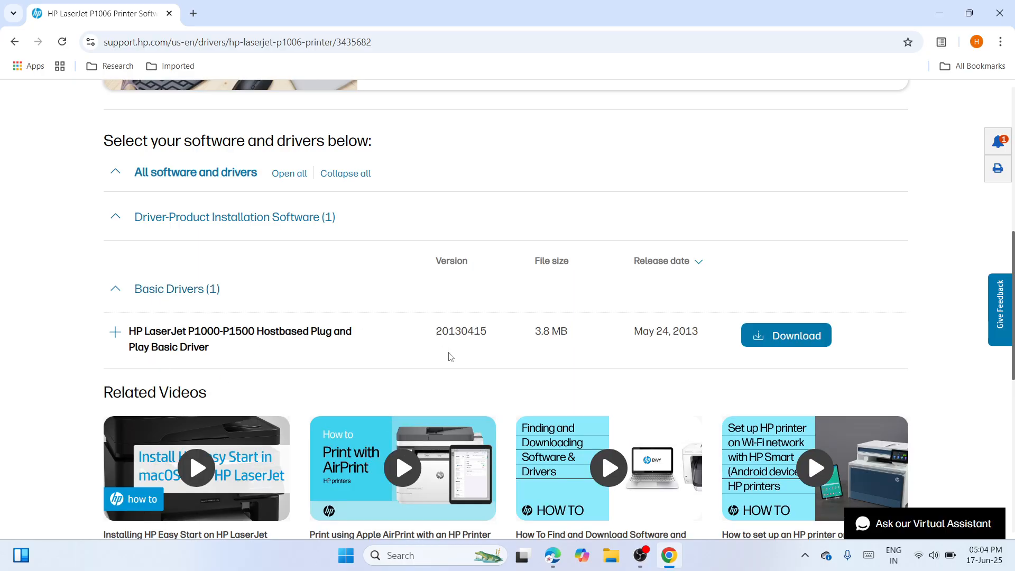
pyautogui.click(782, 336)
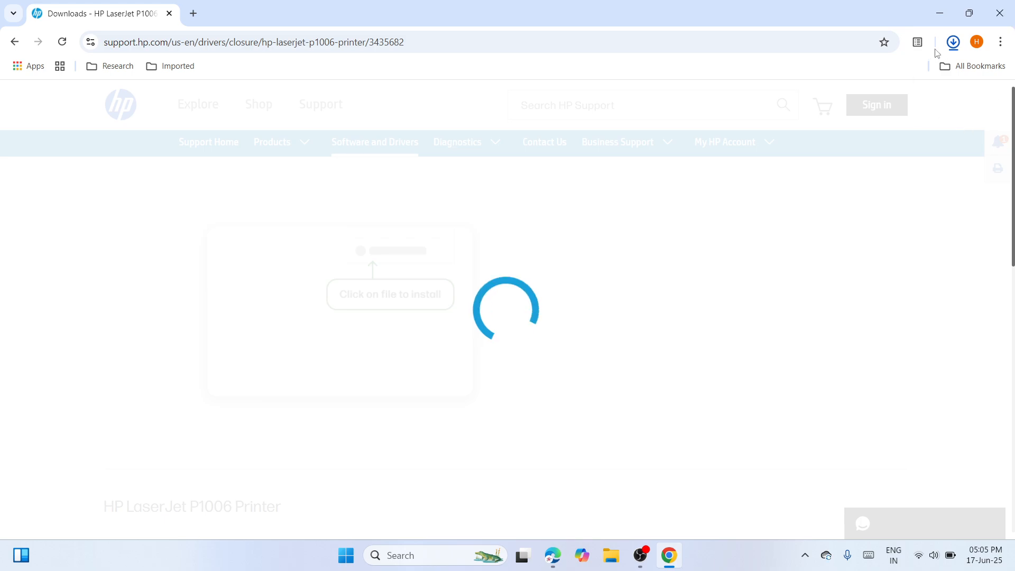
# Cut the downloaded ljP1000_P1500-HB-pnp-win64-en file from its Downloads folder, and close the folder and browser windows.
pyautogui.click(952, 42)
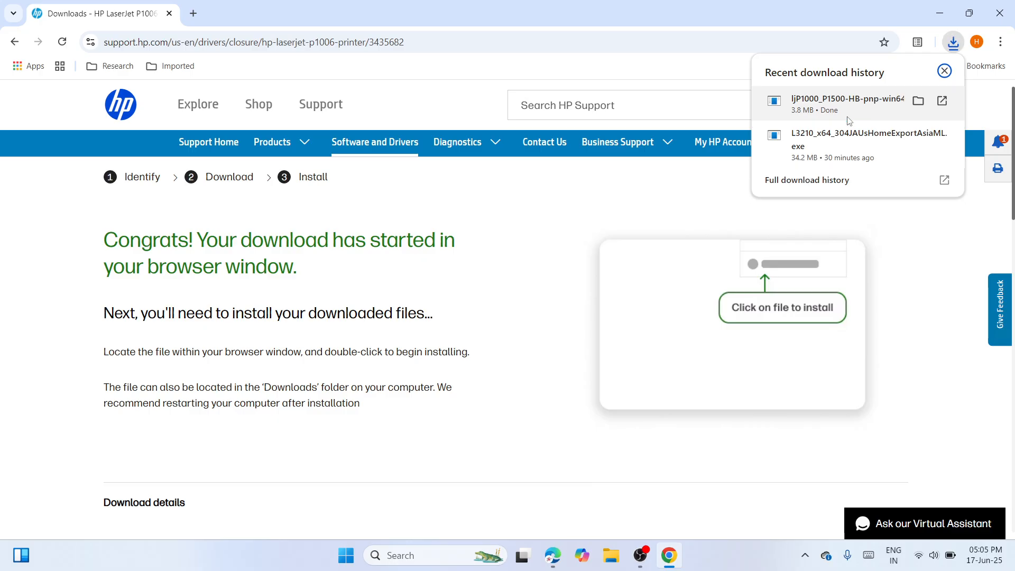
pyautogui.click(918, 101)
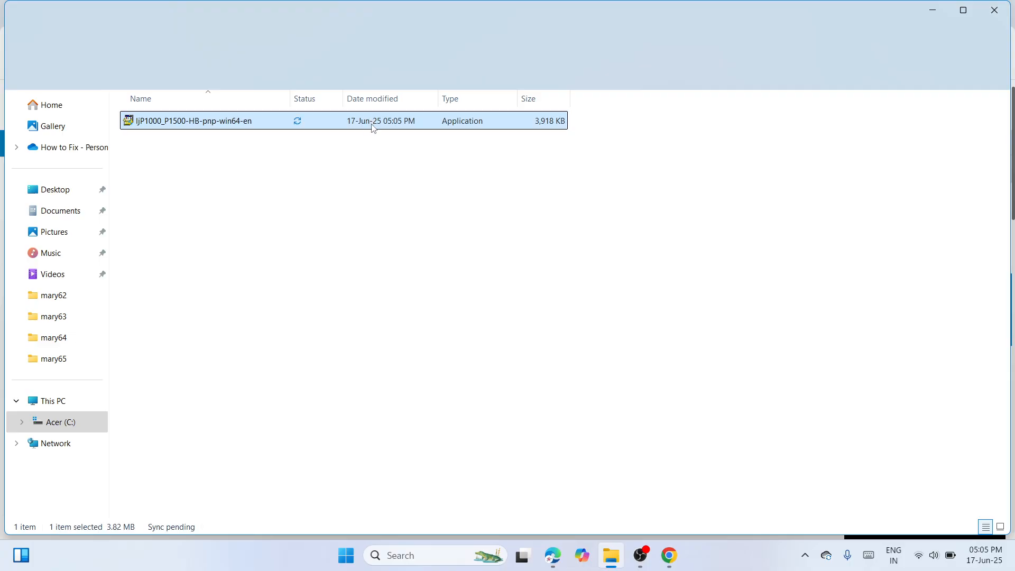
pyautogui.rightClick(374, 126)
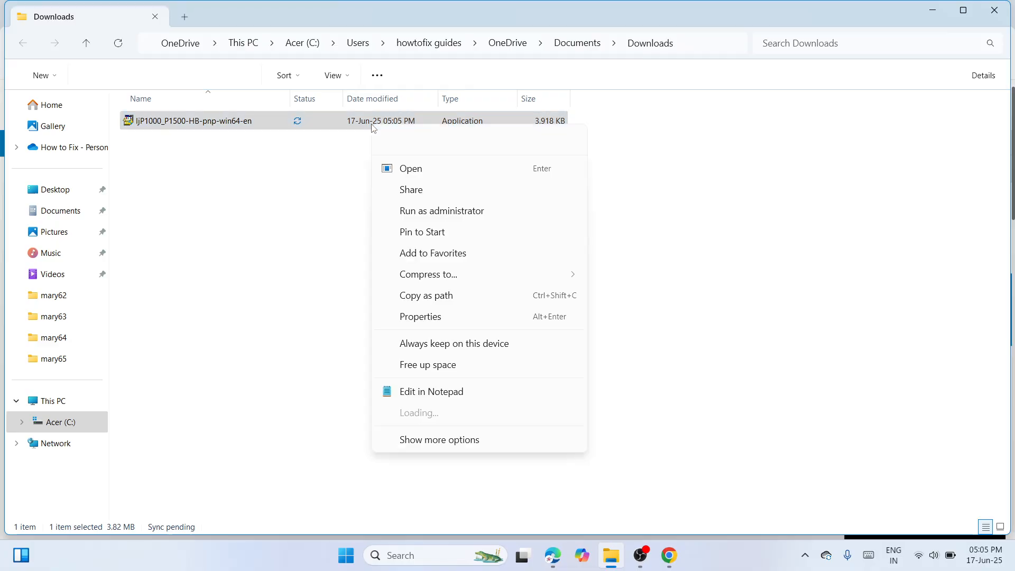
pyautogui.click(388, 141)
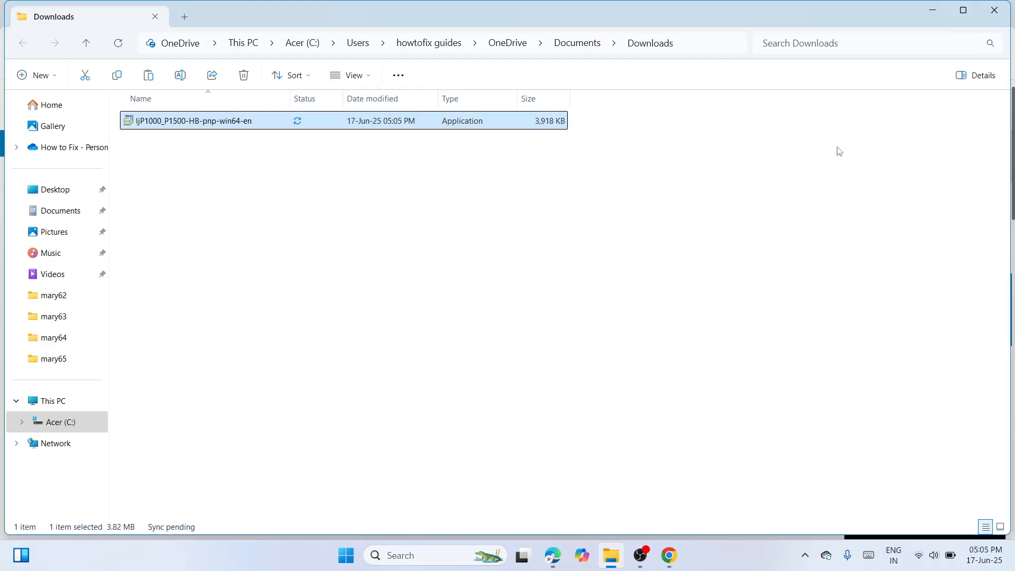
pyautogui.click(1007, 15)
pyautogui.click(1007, 15)
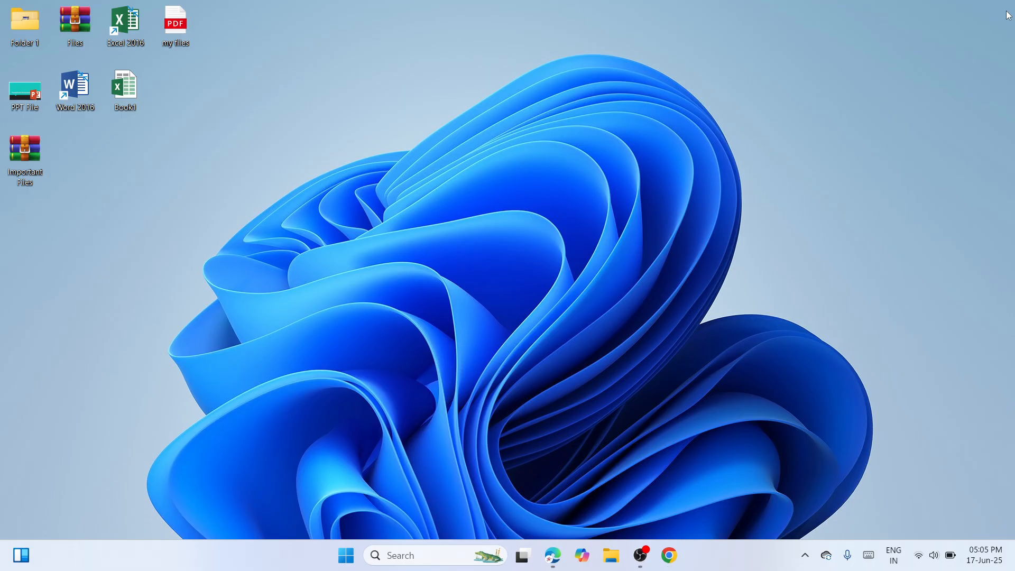
# Paste the driver installer onto the desktop and move it to an open area away from the other icons.
pyautogui.rightClick(504, 177)
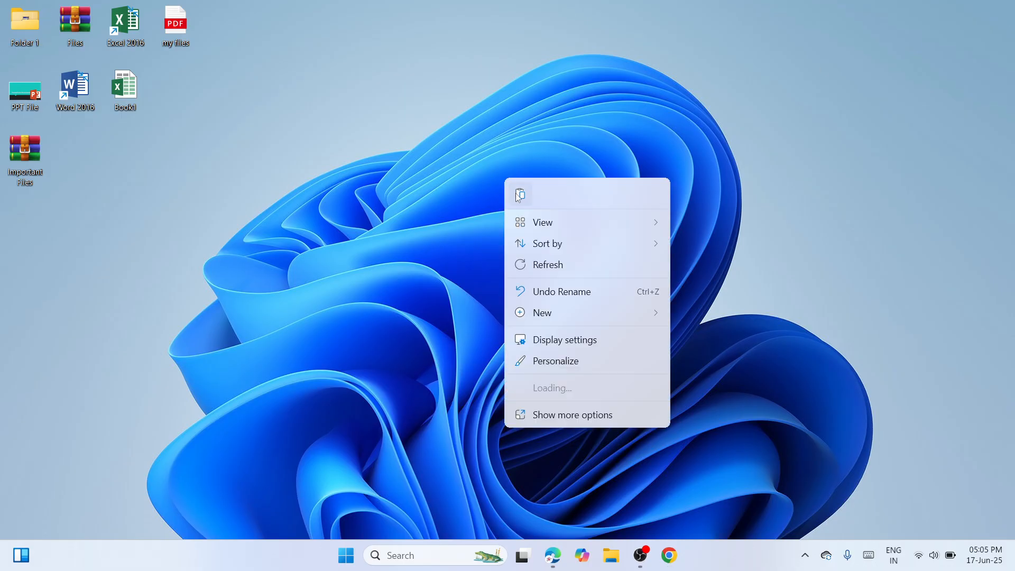
pyautogui.click(516, 192)
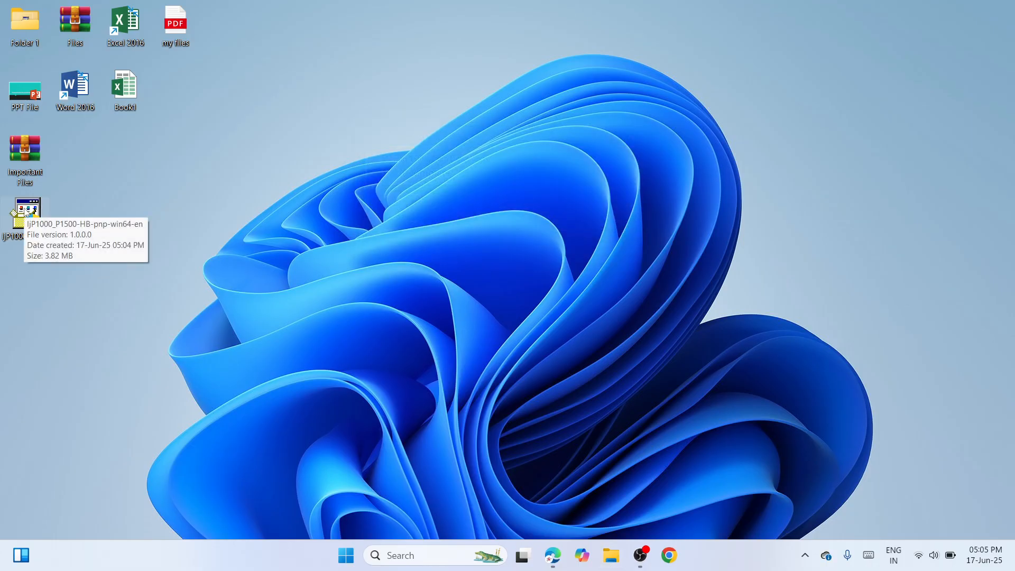
pyautogui.moveTo(27, 211); pyautogui.dragTo(278, 154)
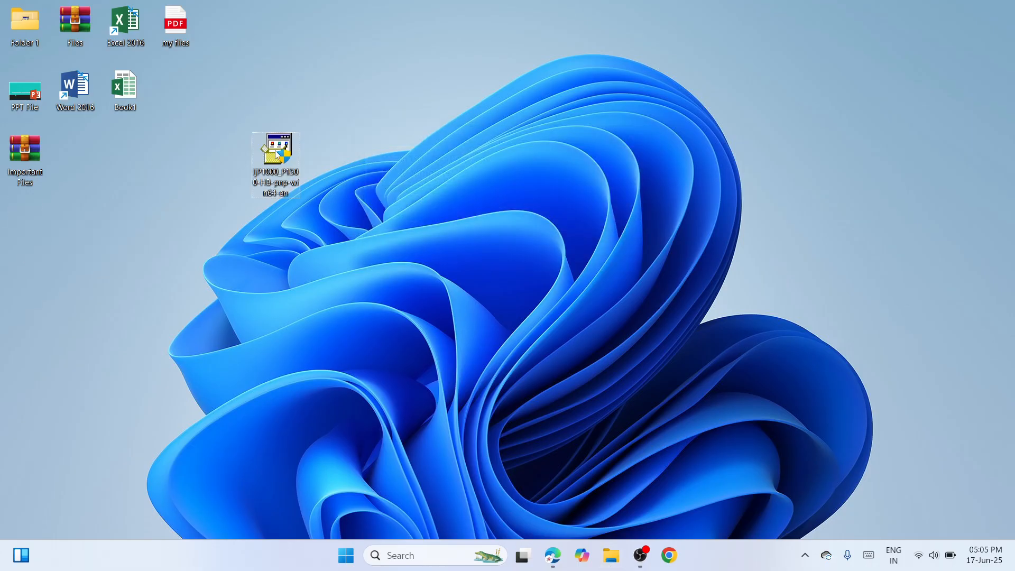
# Extract the driver installer with WinRAR into a folder named ljP1000_P1500-HB-pnp-win64-en, and place that folder beside the installer.
pyautogui.rightClick(275, 152)
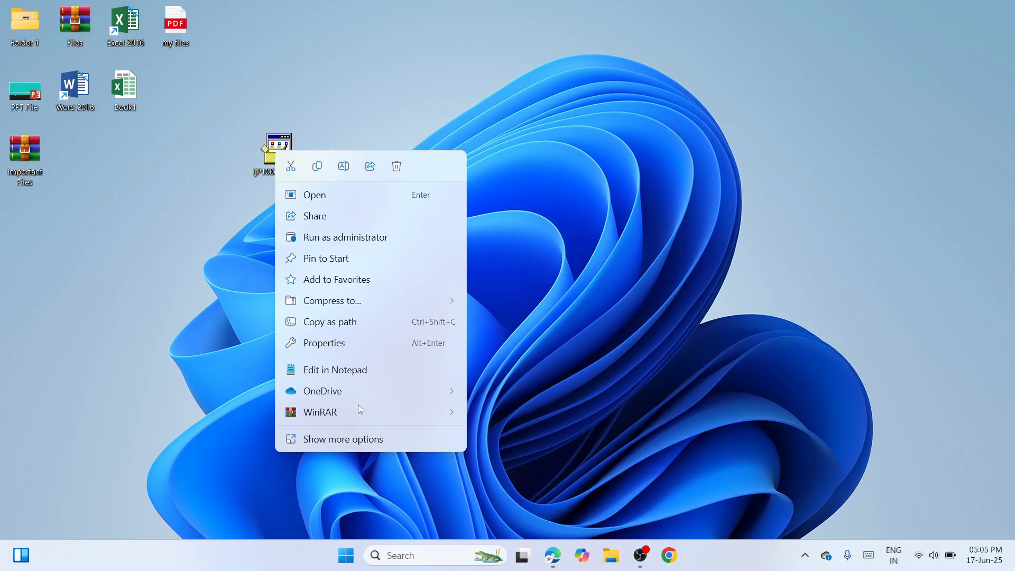
pyautogui.moveTo(436, 412)
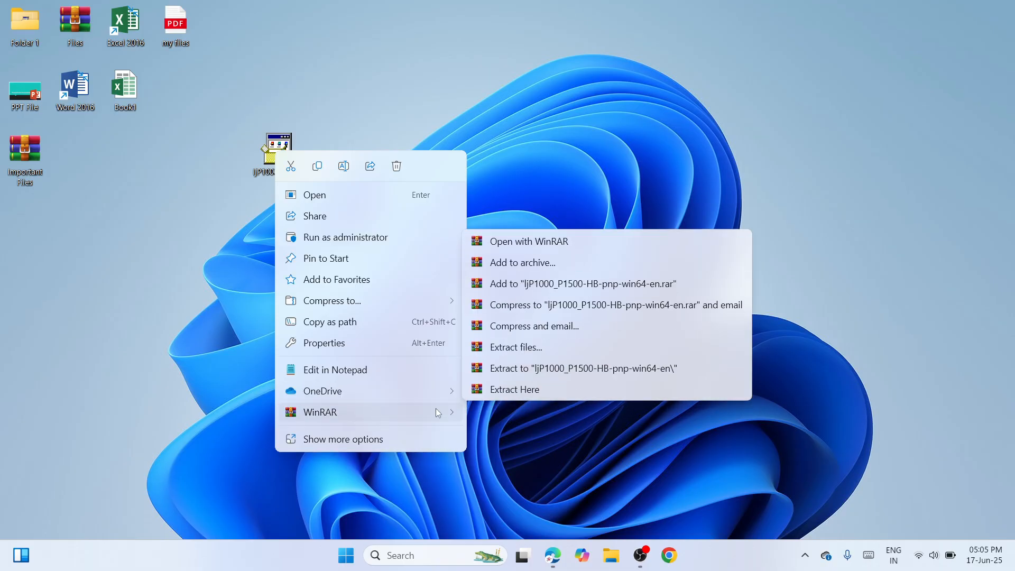
pyautogui.click(593, 369)
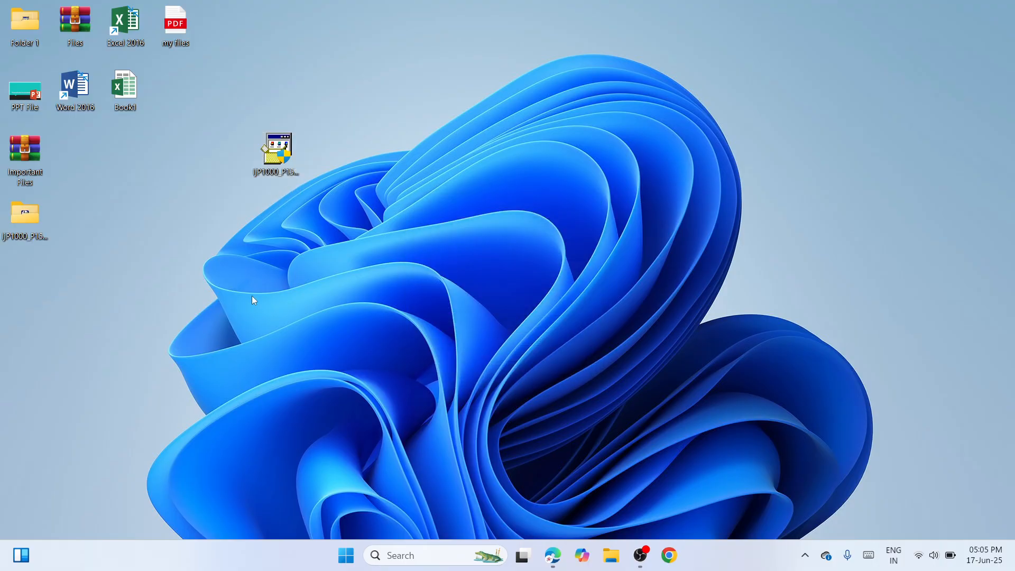
pyautogui.moveTo(19, 233); pyautogui.dragTo(207, 162)
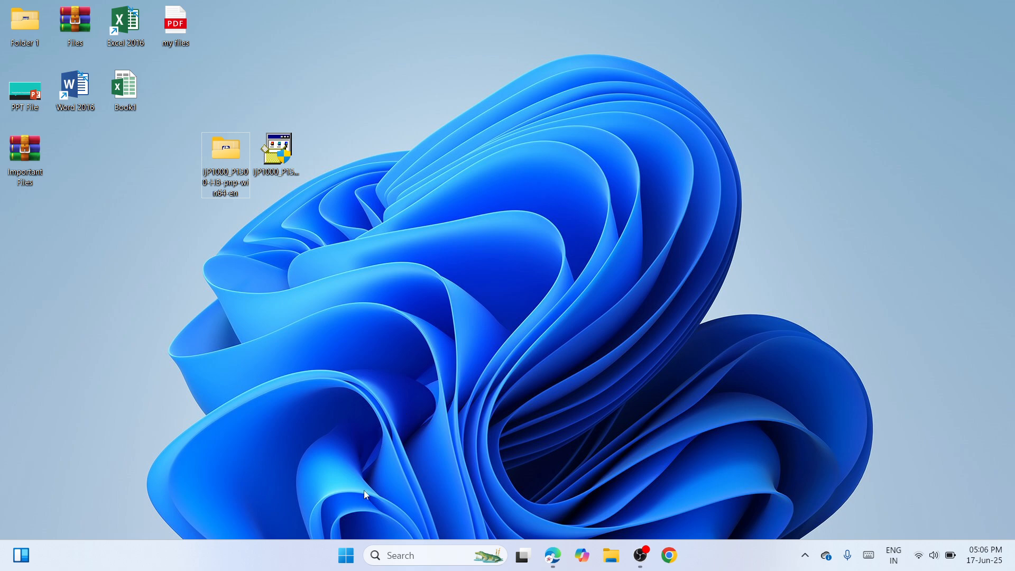
# Open the Printers & scanners page in Windows Settings and start searching for a printer to add.
pyautogui.rightClick(347, 553)
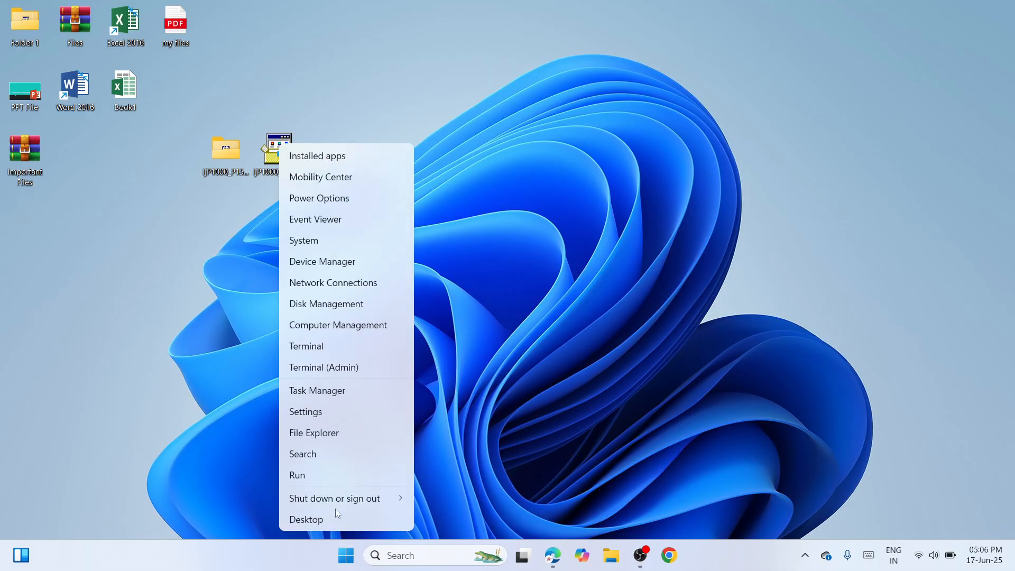
pyautogui.click(312, 411)
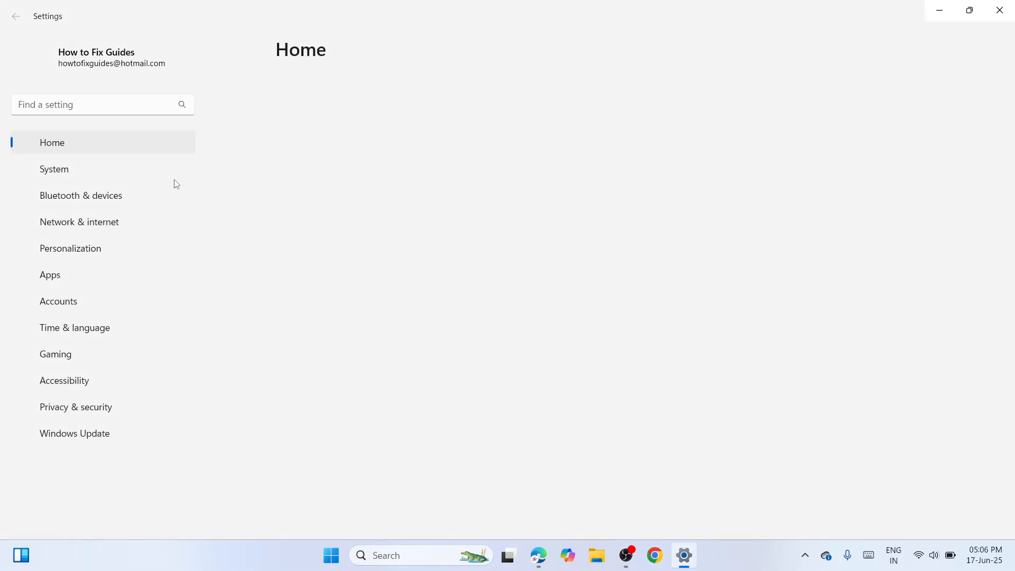
pyautogui.click(119, 198)
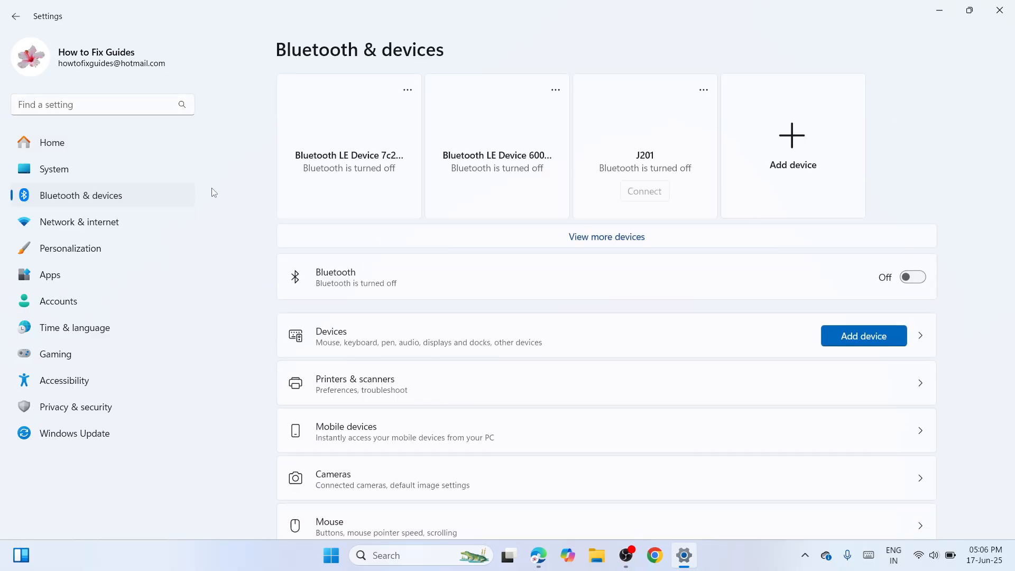
pyautogui.click(619, 391)
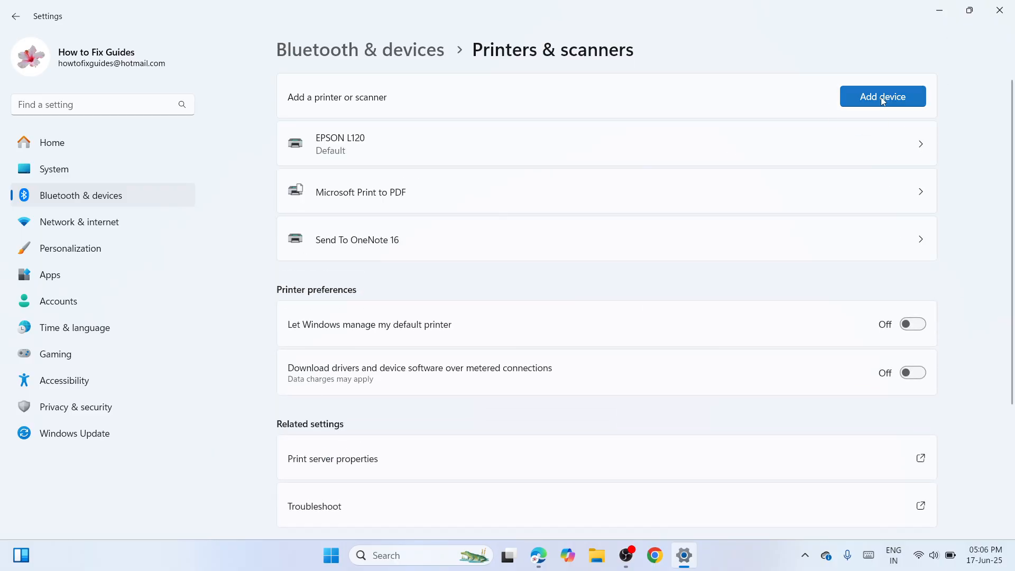
pyautogui.click(882, 99)
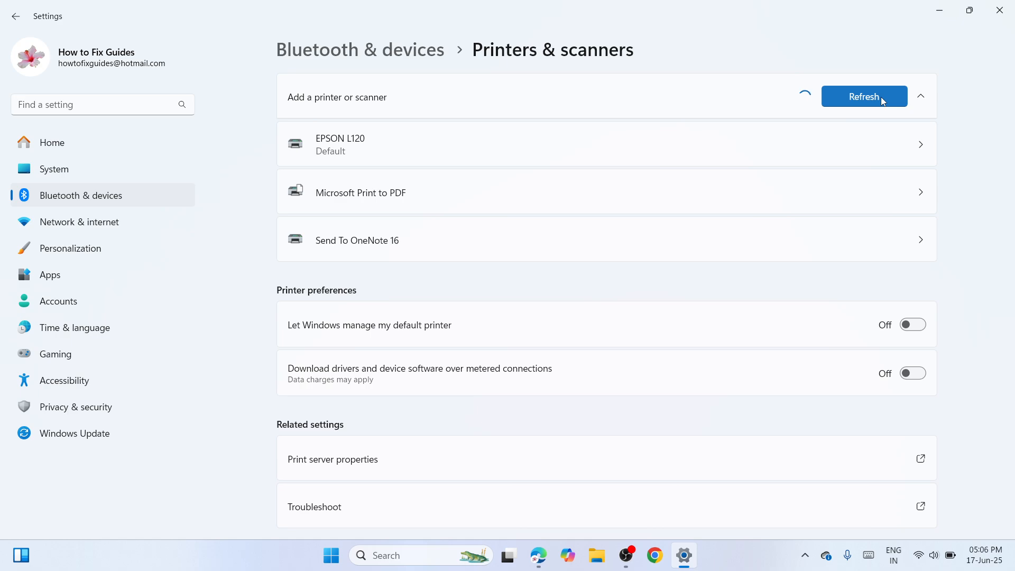
pyautogui.click(629, 556)
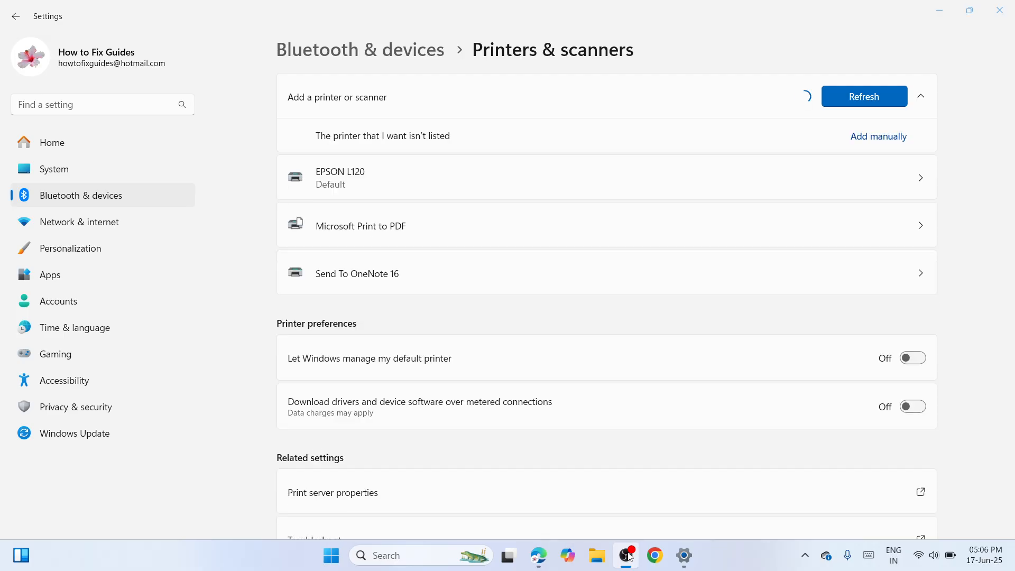
# Start adding the unlisted printer manually and close the duplicate Add Printer windows, bringing the remaining one to the front.
pyautogui.click(880, 138)
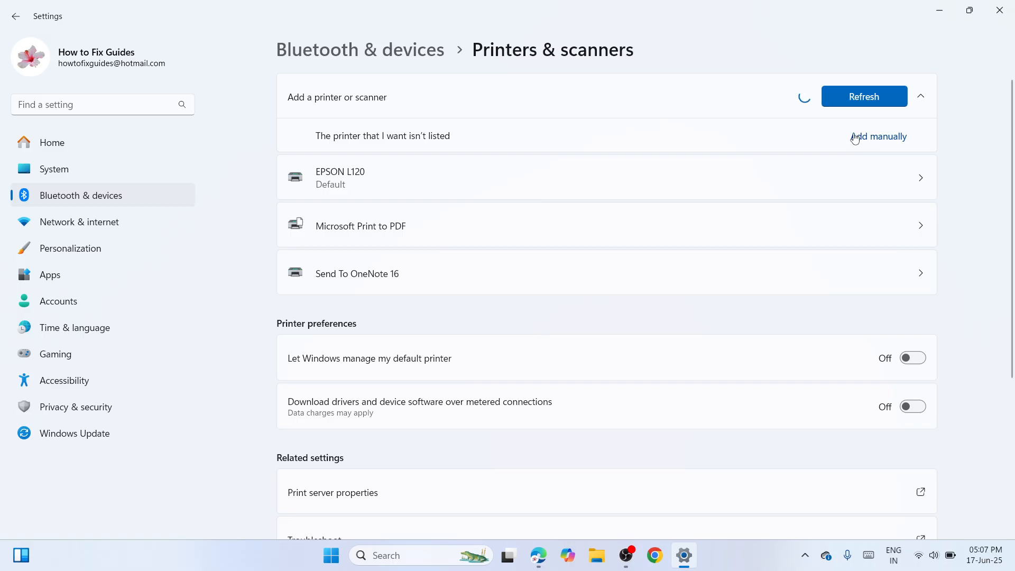
pyautogui.click(874, 136)
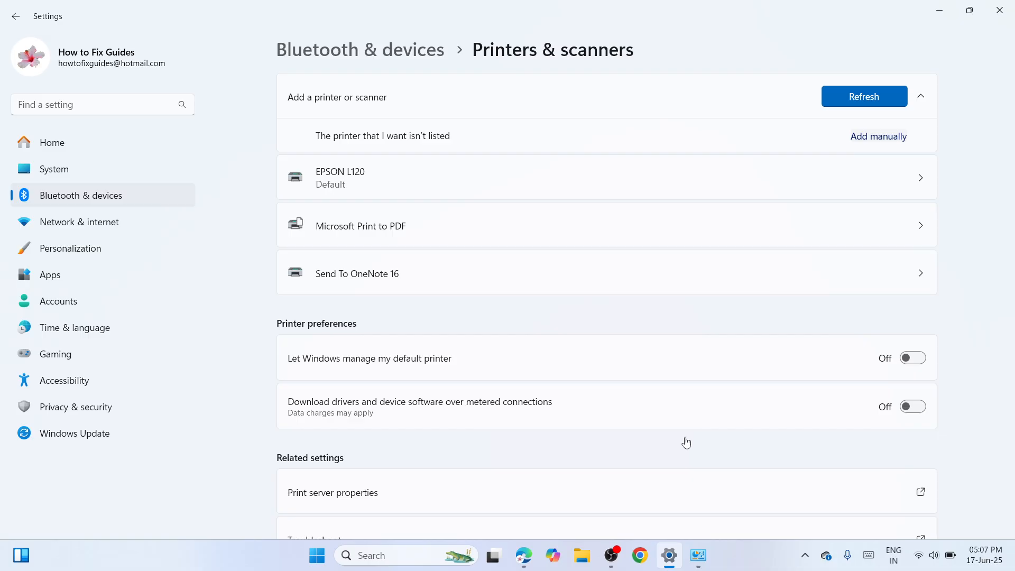
pyautogui.click(696, 556)
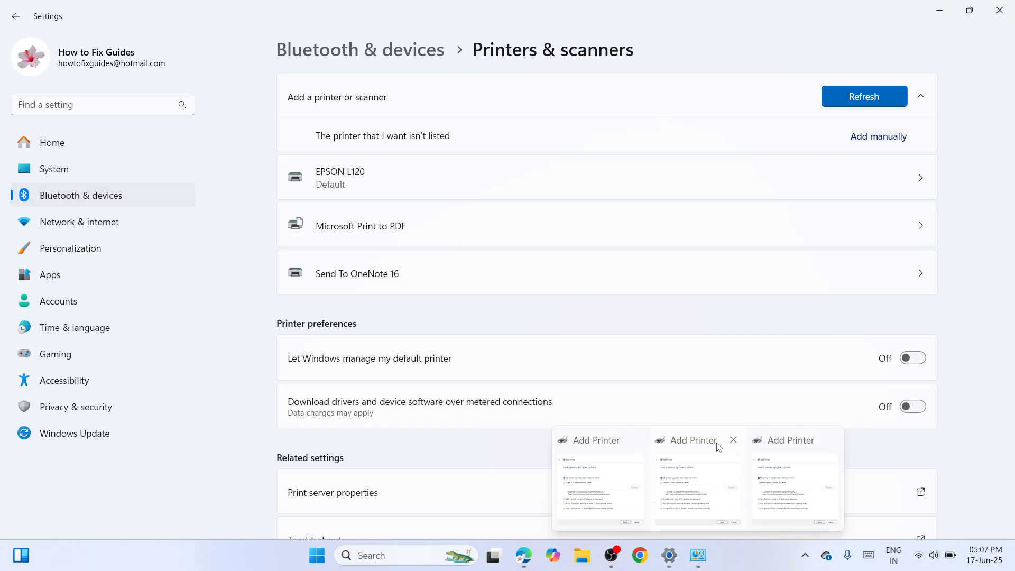
pyautogui.click(733, 440)
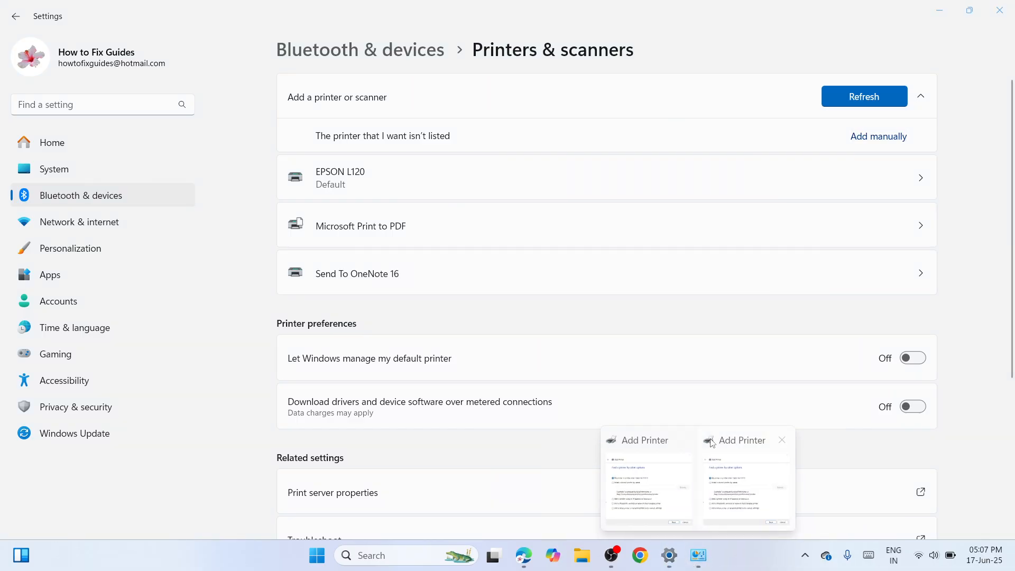
pyautogui.click(685, 440)
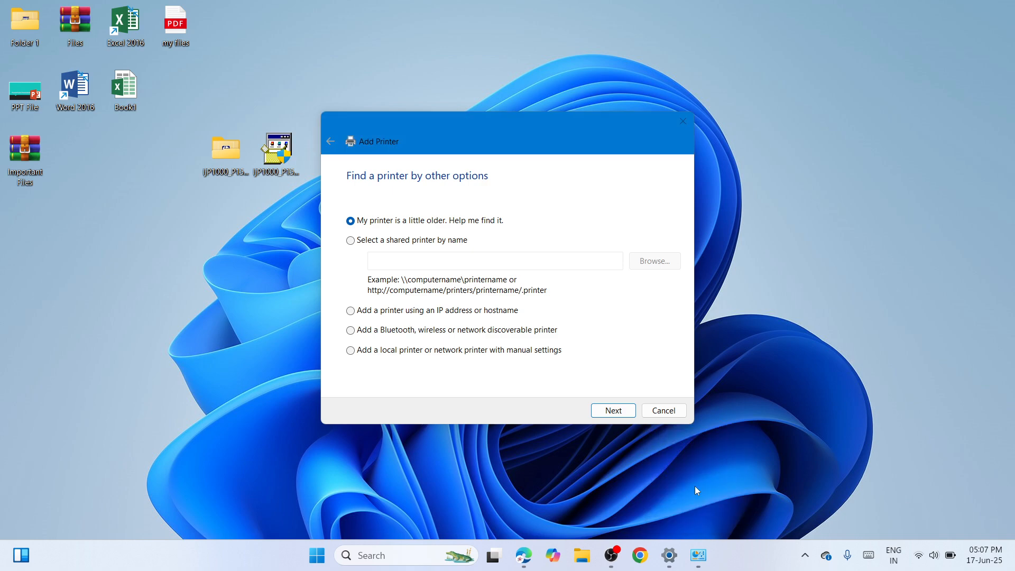
pyautogui.click(695, 486)
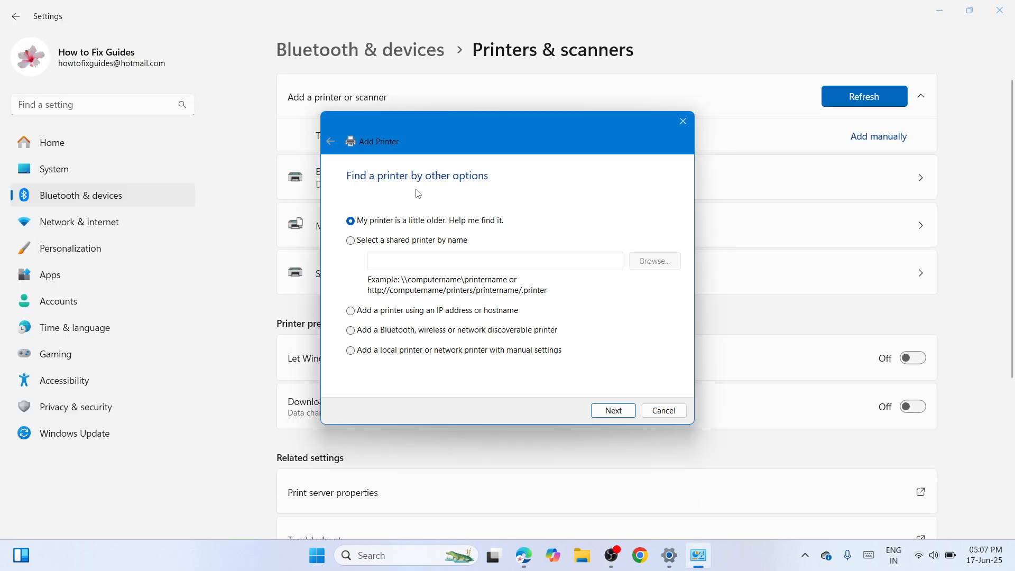
# Choose to add a local printer with manual settings on the existing port USB001 (Virtual printer port for USB).
pyautogui.click(397, 355)
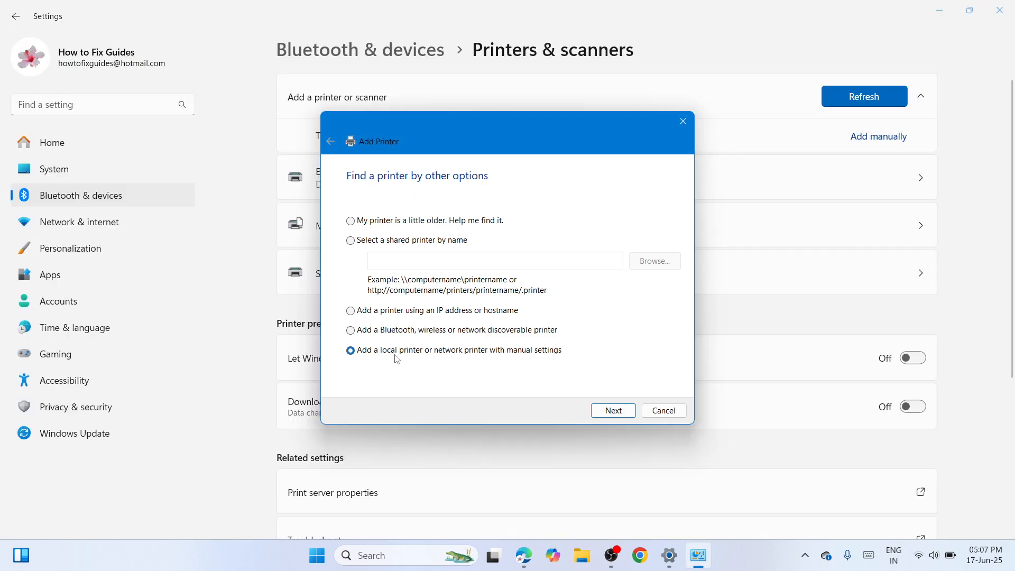
pyautogui.click(606, 418)
pyautogui.click(673, 229)
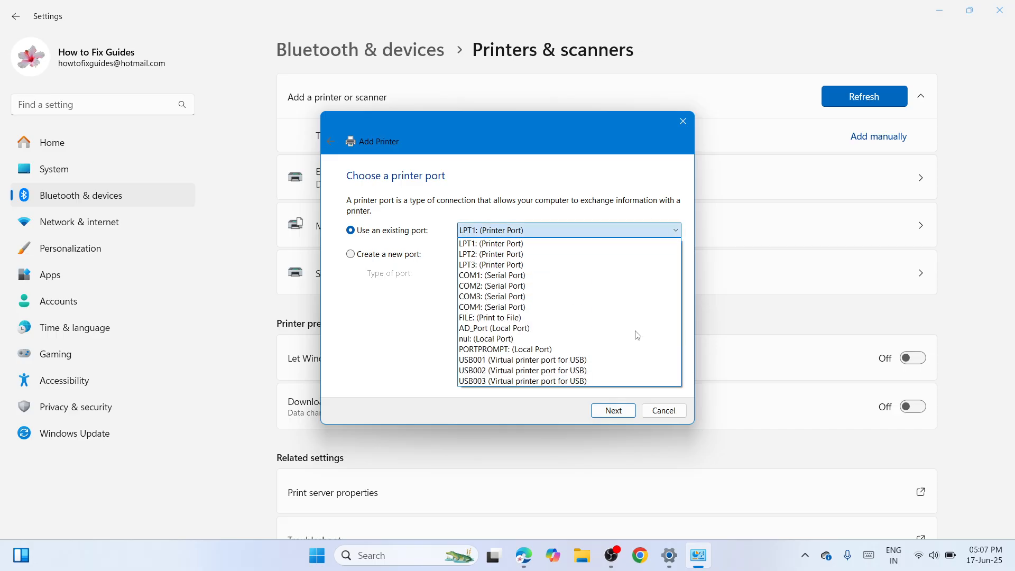
pyautogui.click(627, 360)
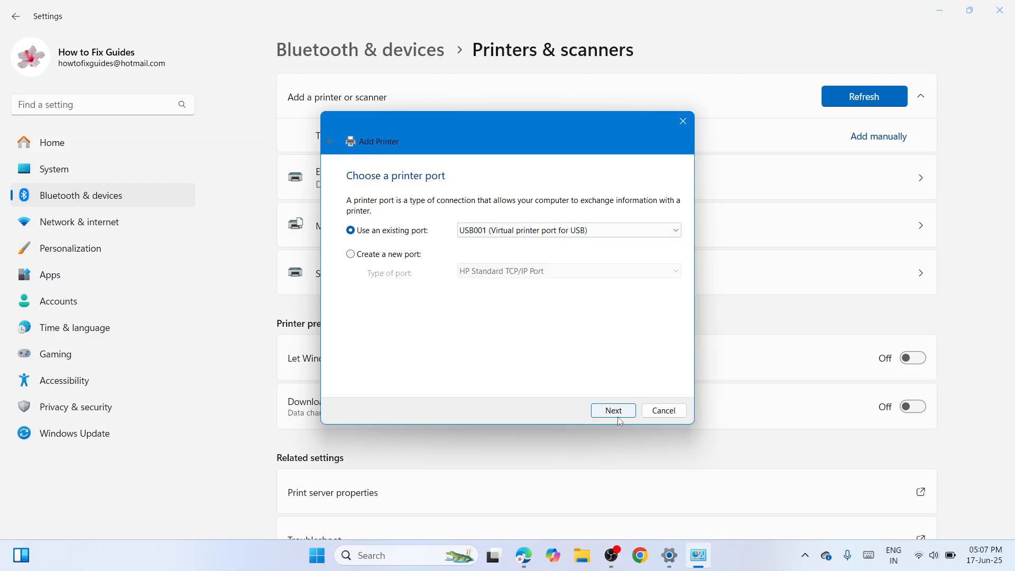
pyautogui.click(602, 410)
# Load the printer driver from disk using HPLJP1005.INF in the ljP1000_P1500-HB-pnp-win64-en folder on the desktop.
pyautogui.click(660, 364)
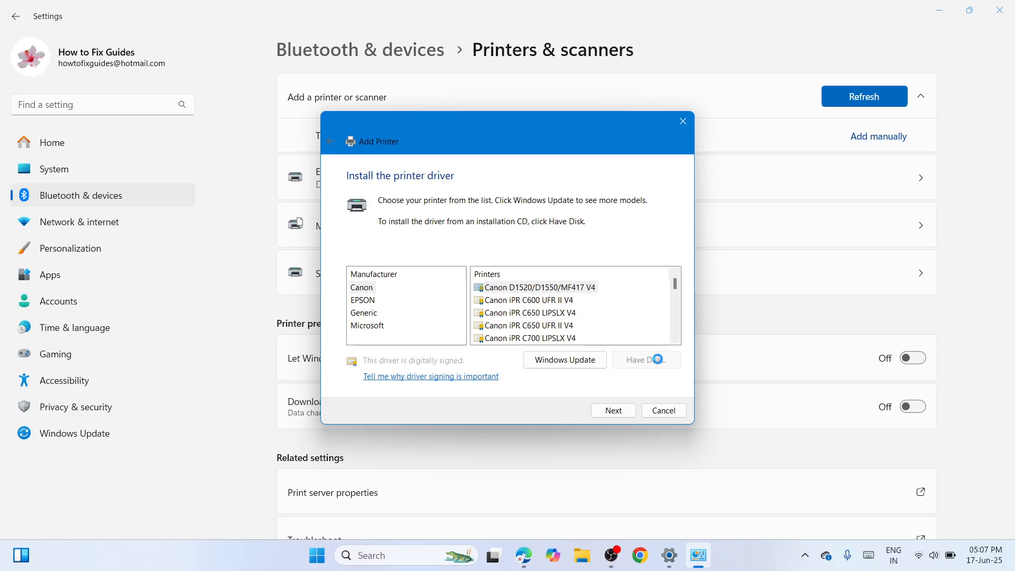
pyautogui.click(614, 334)
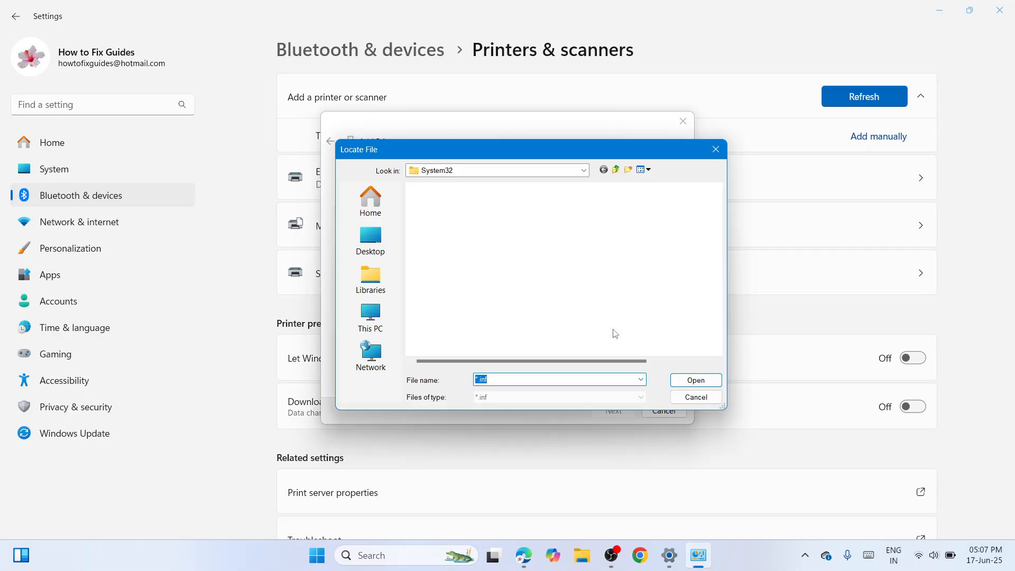
pyautogui.click(359, 223)
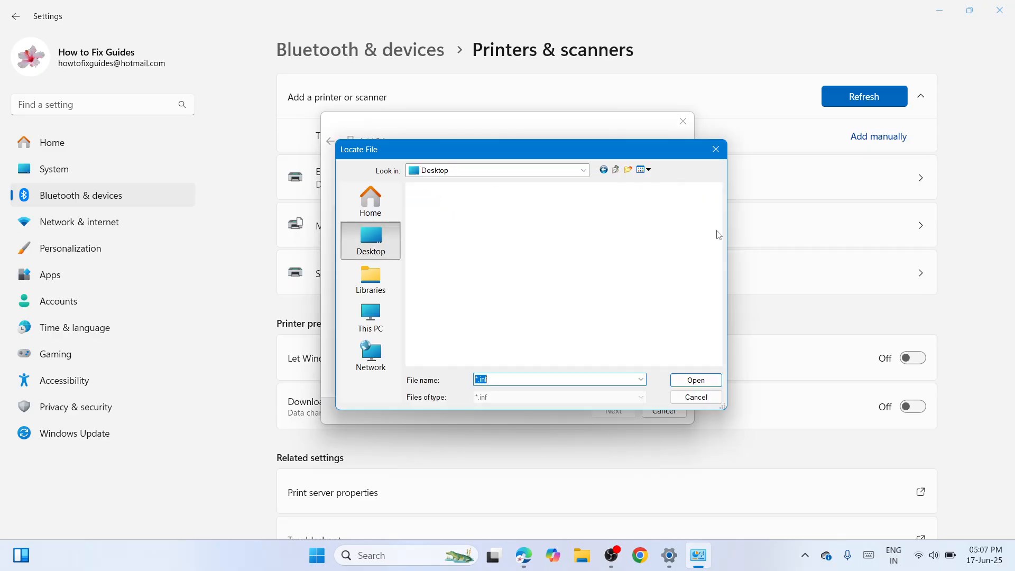
pyautogui.scroll(-1, 718, 244)
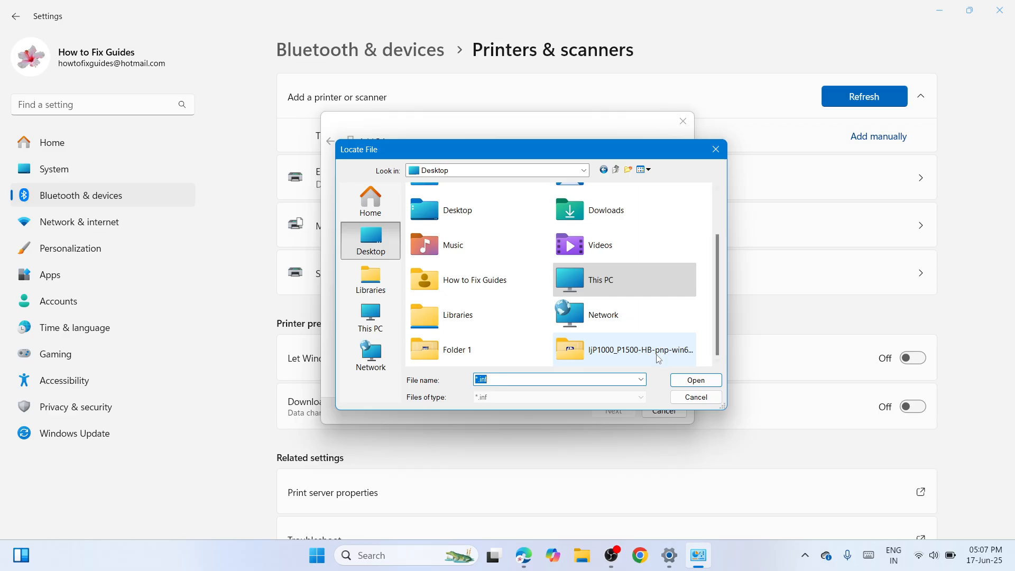
pyautogui.click(625, 360)
pyautogui.doubleClick(625, 360)
pyautogui.click(433, 216)
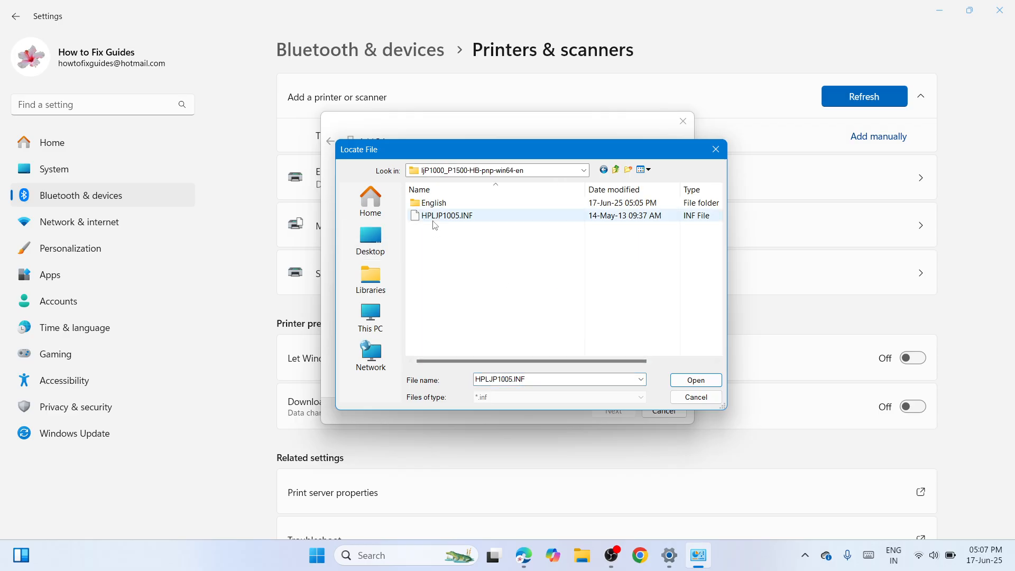
pyautogui.click(705, 380)
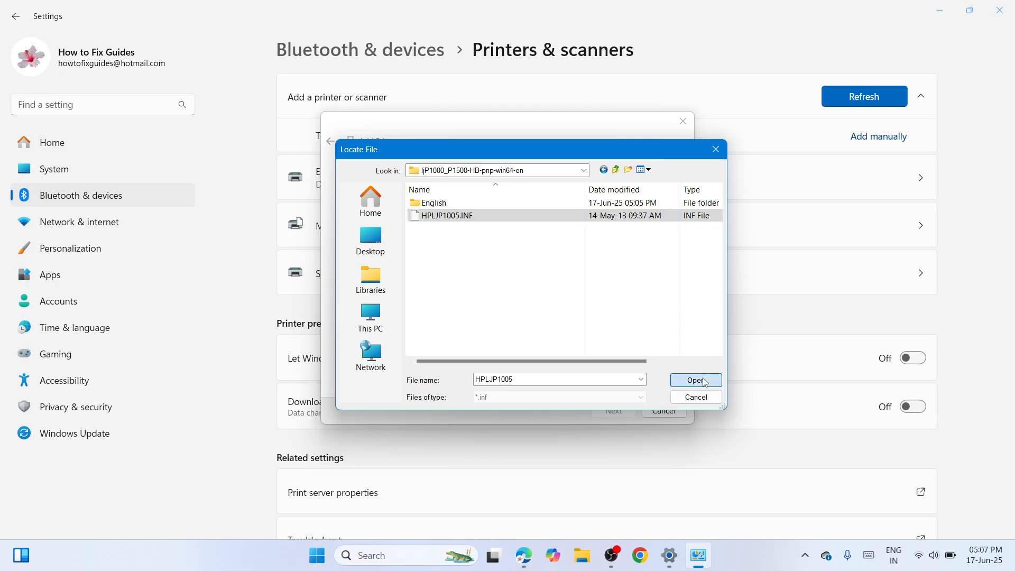
pyautogui.click(622, 240)
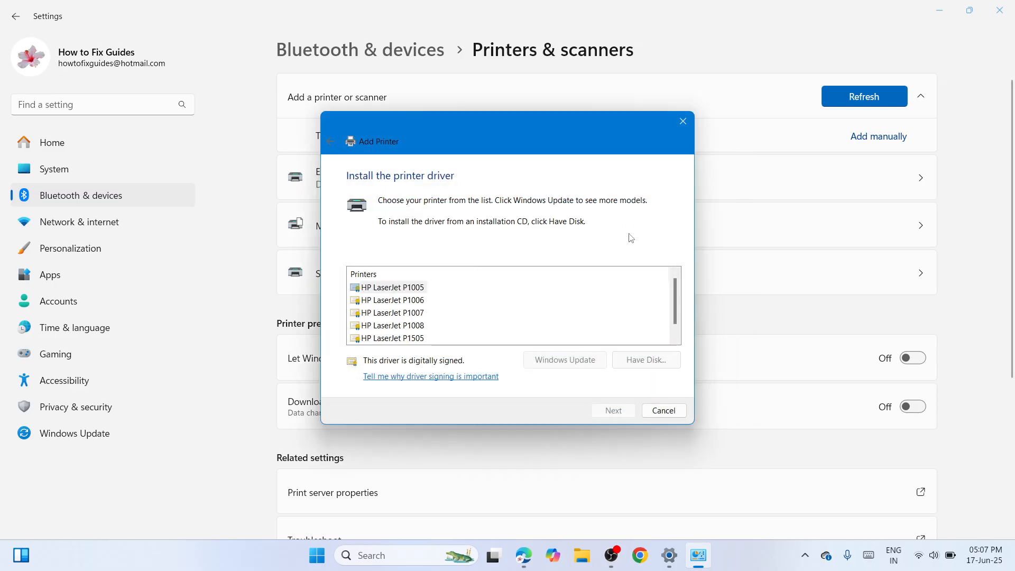
# Install the HP LaserJet P1006 driver, share the printer as HP LaserJet P1006, and finish the wizard without making it the default.
pyautogui.click(400, 301)
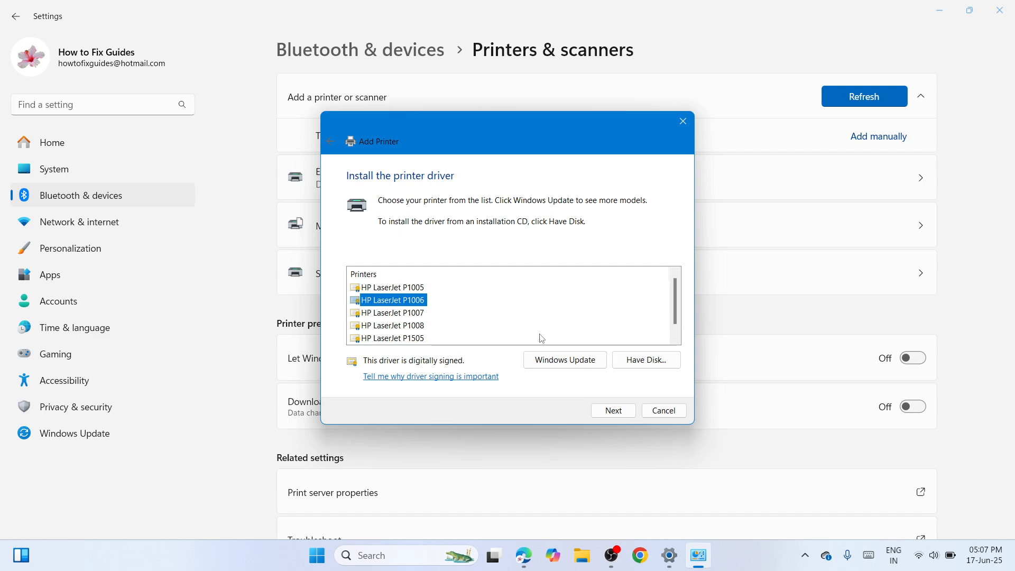
pyautogui.click(613, 410)
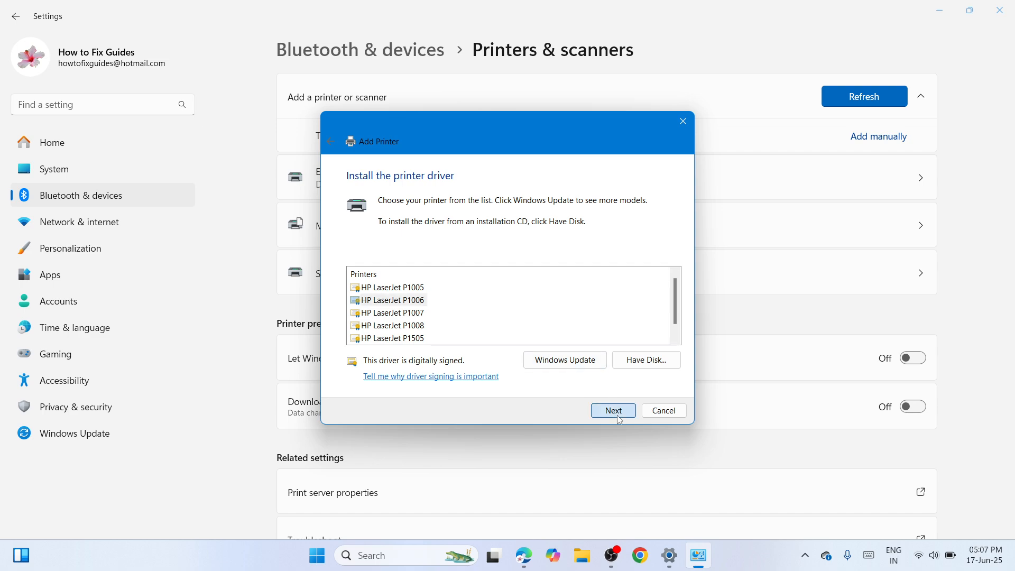
pyautogui.click(624, 417)
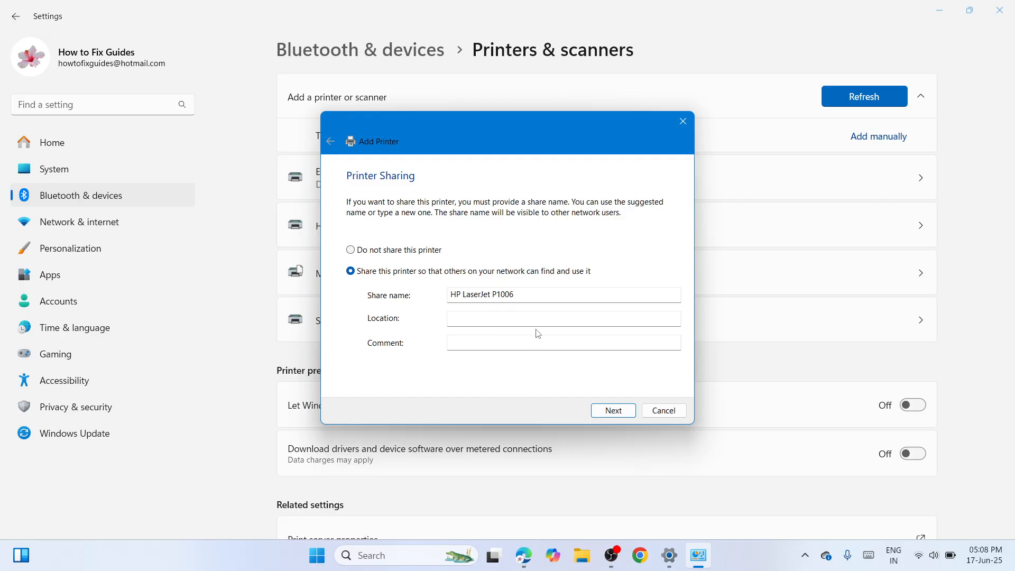
pyautogui.click(609, 410)
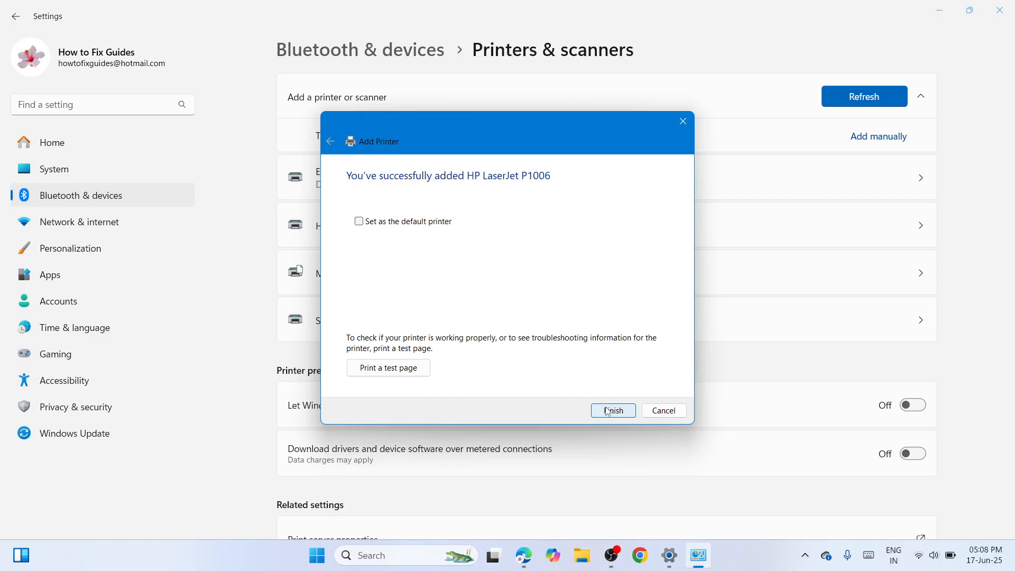
pyautogui.click(624, 415)
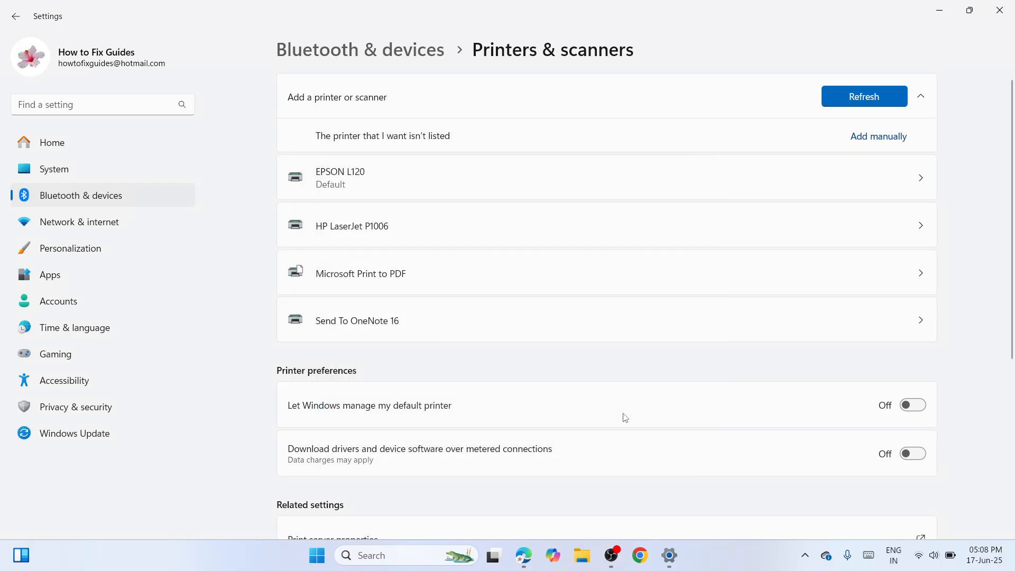
# Open the settings page of the newly added HP LaserJet P1006 printer.
pyautogui.click(750, 234)
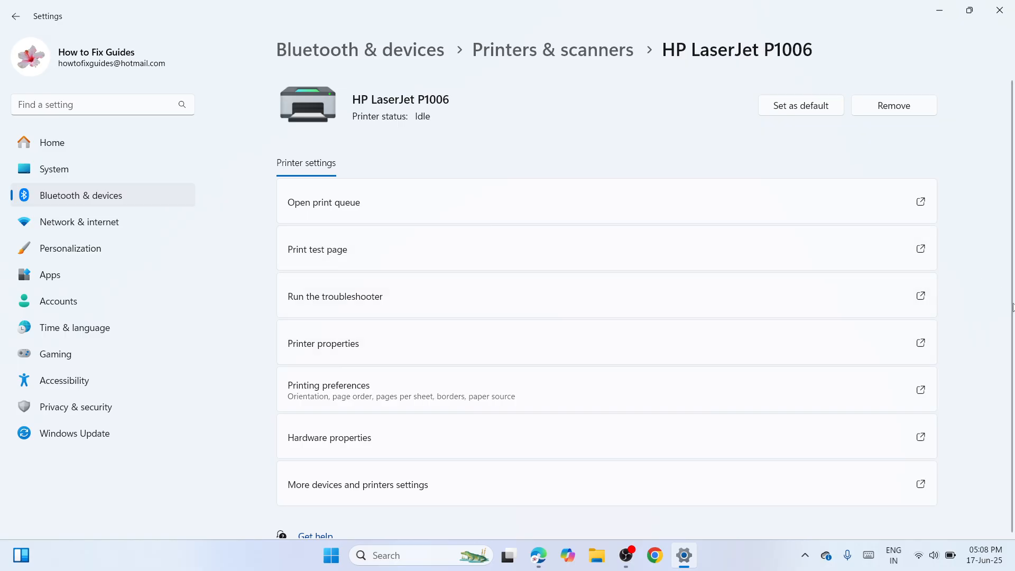
pyautogui.click(626, 554)
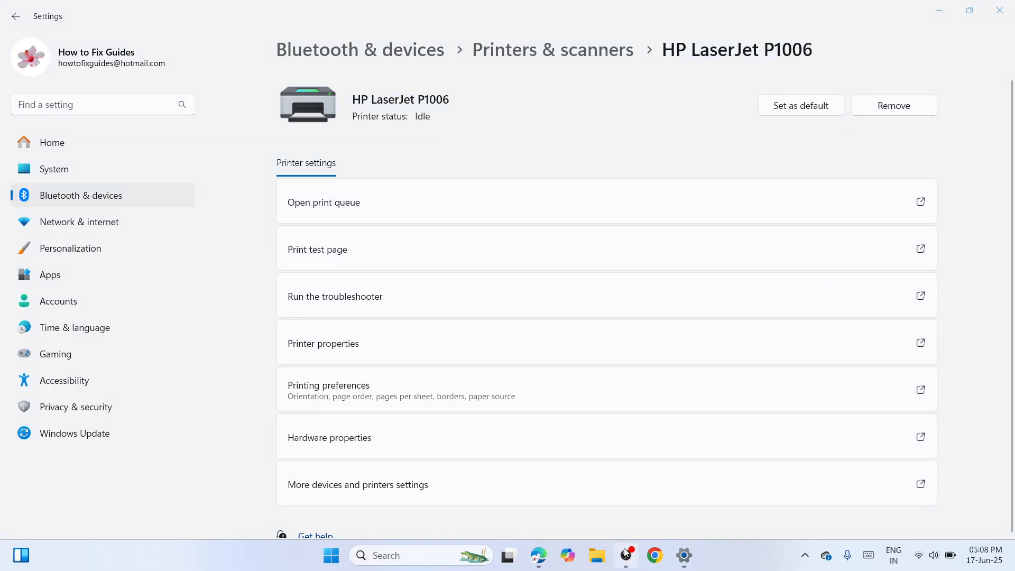